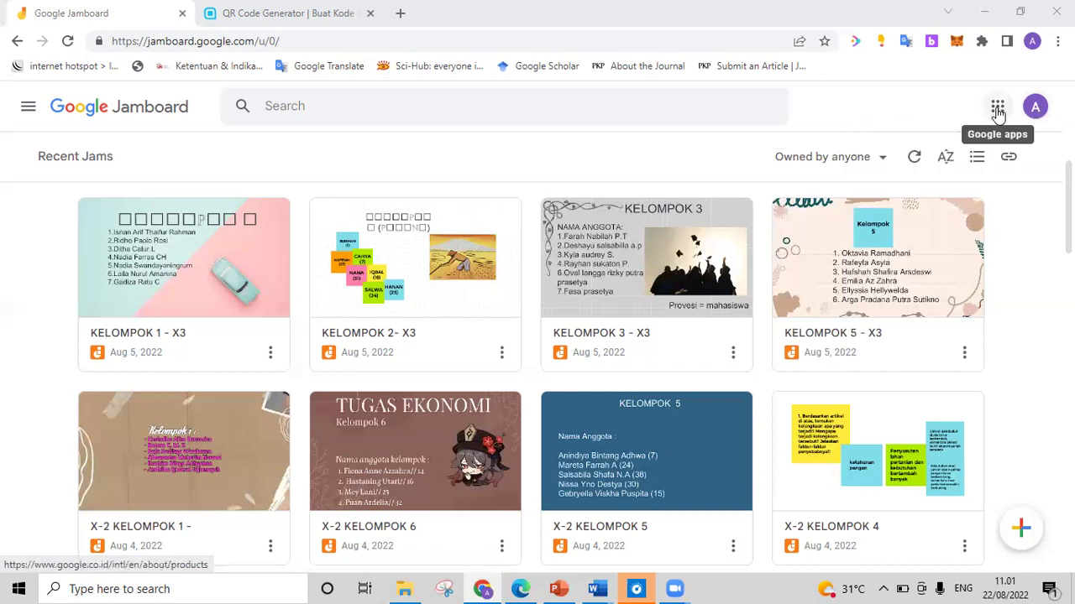
- Find Jamboard in the Google apps list and open it in a new browser tab
left_click(998, 107)
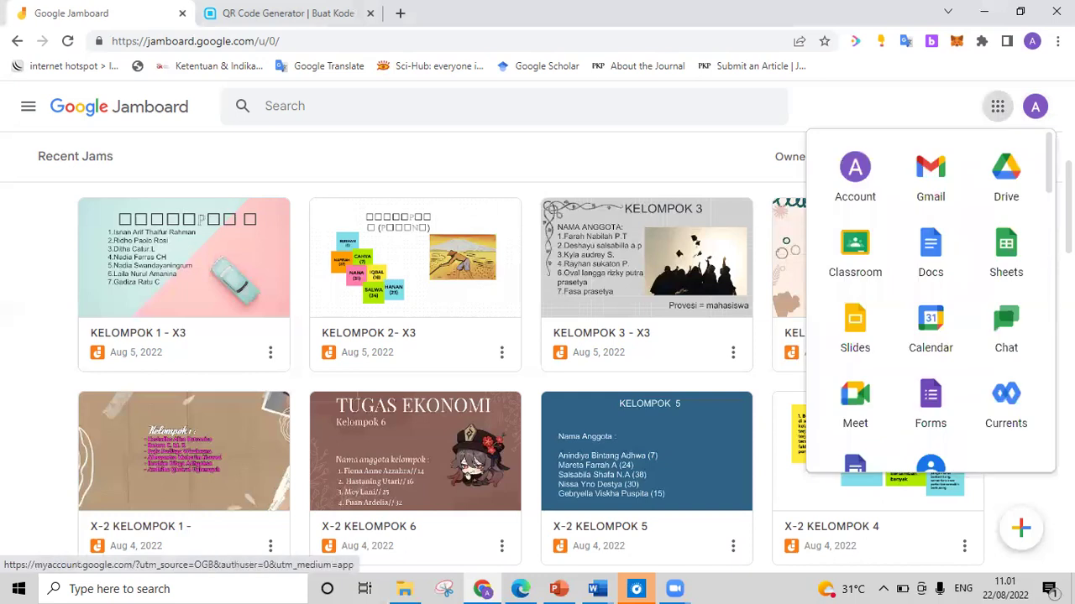
scroll(1046, 235, "down", 10)
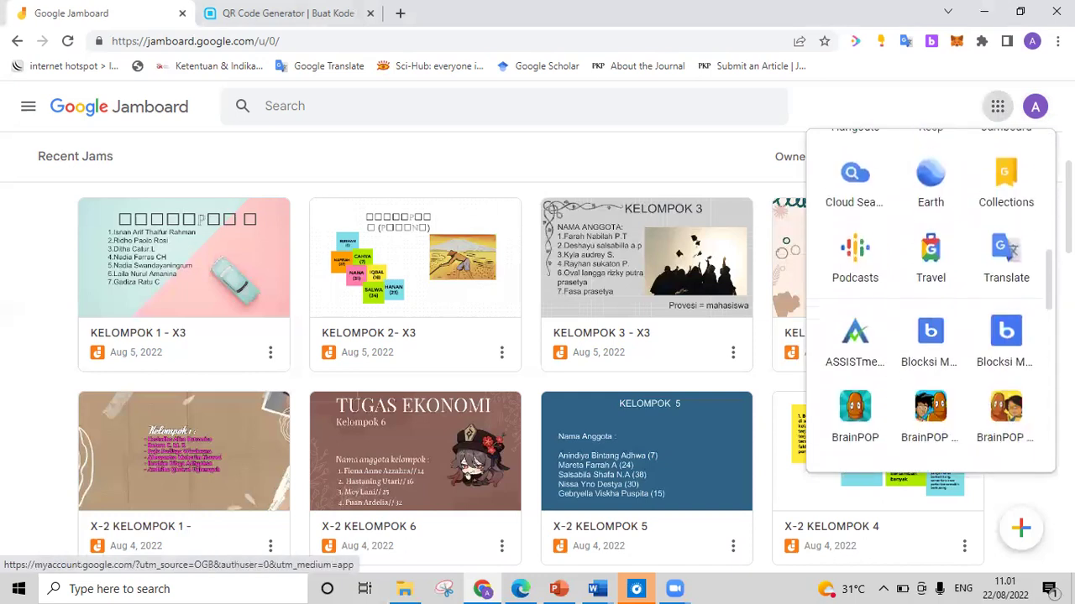
scroll(1046, 235, "down", 3)
scroll(1046, 235, "up", 5)
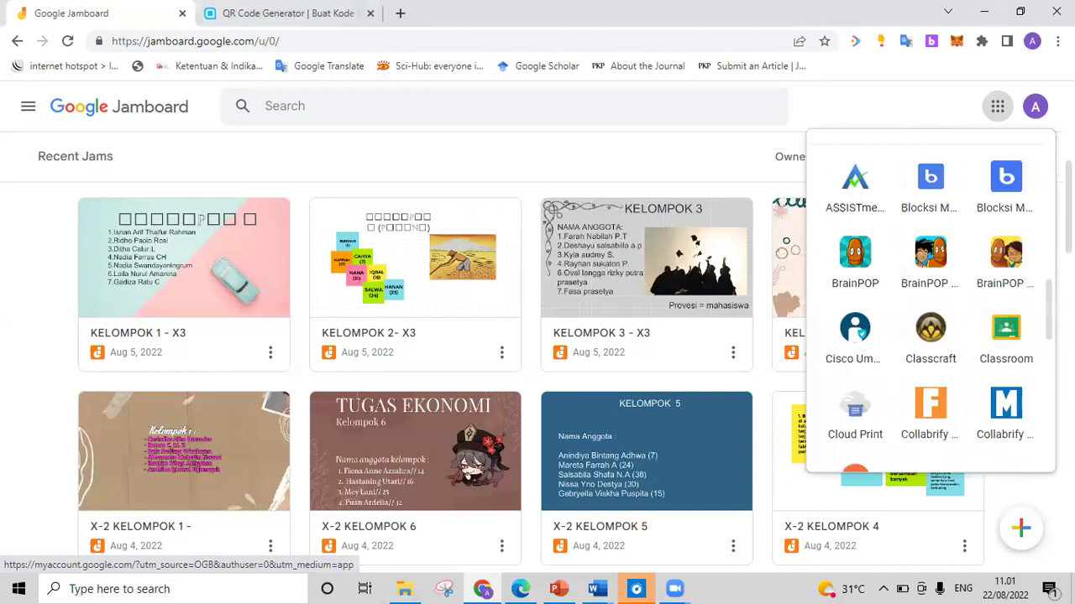
scroll(1007, 214, "up", 1)
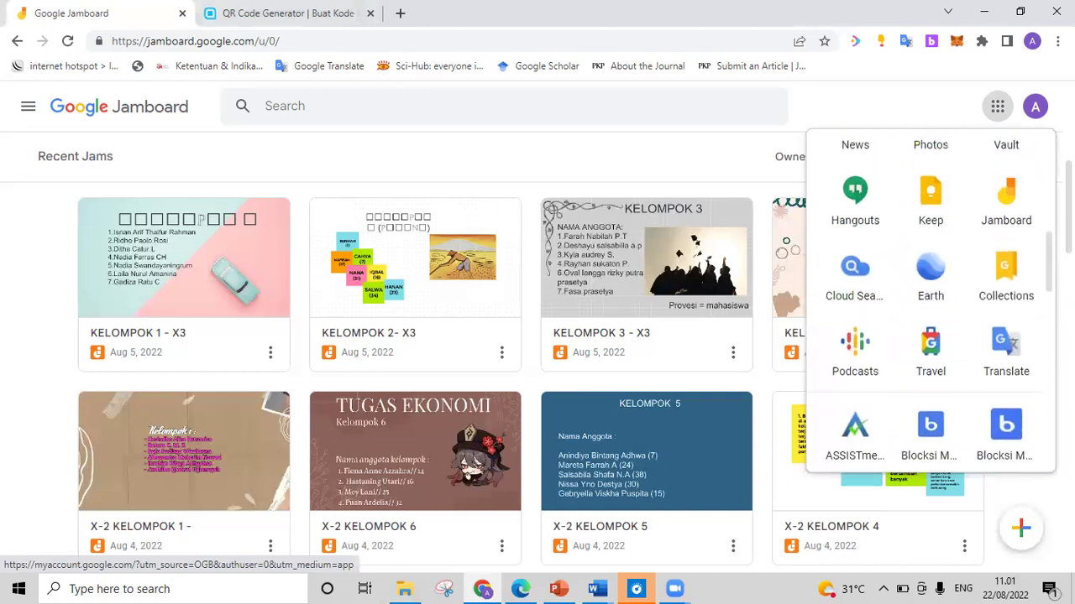
left_click(1010, 233)
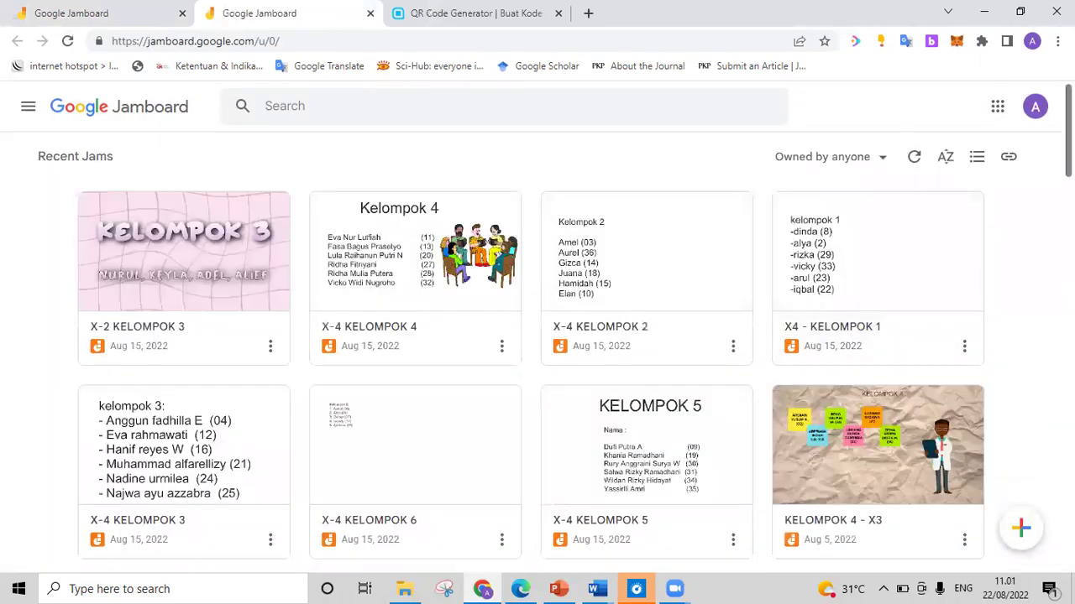
- Look through the group boards in the Recent Jams list
scroll(531, 378, "down", 4)
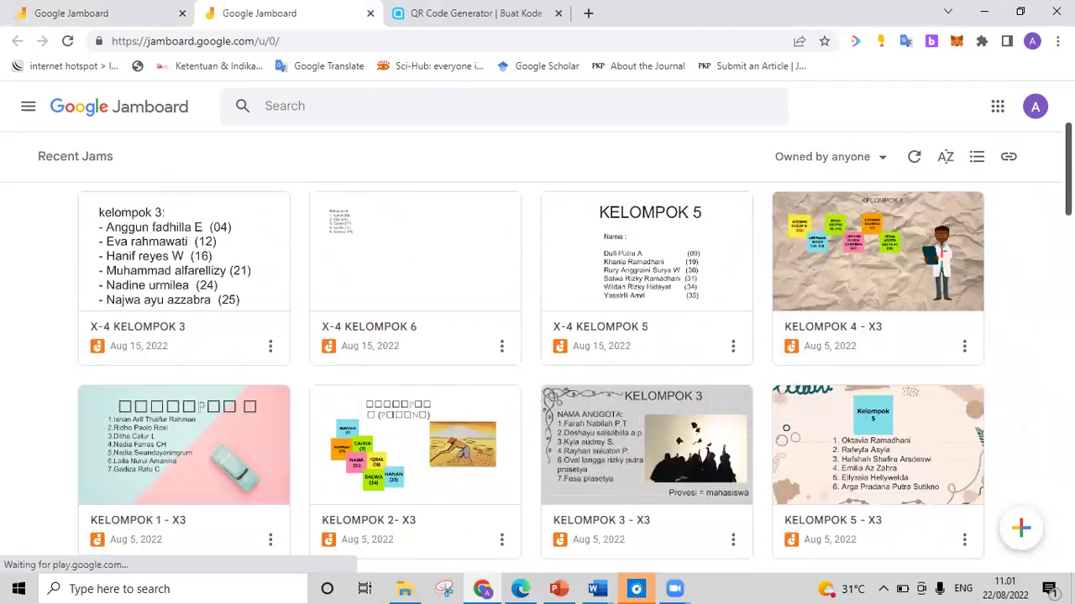
scroll(537, 377, "down", 2)
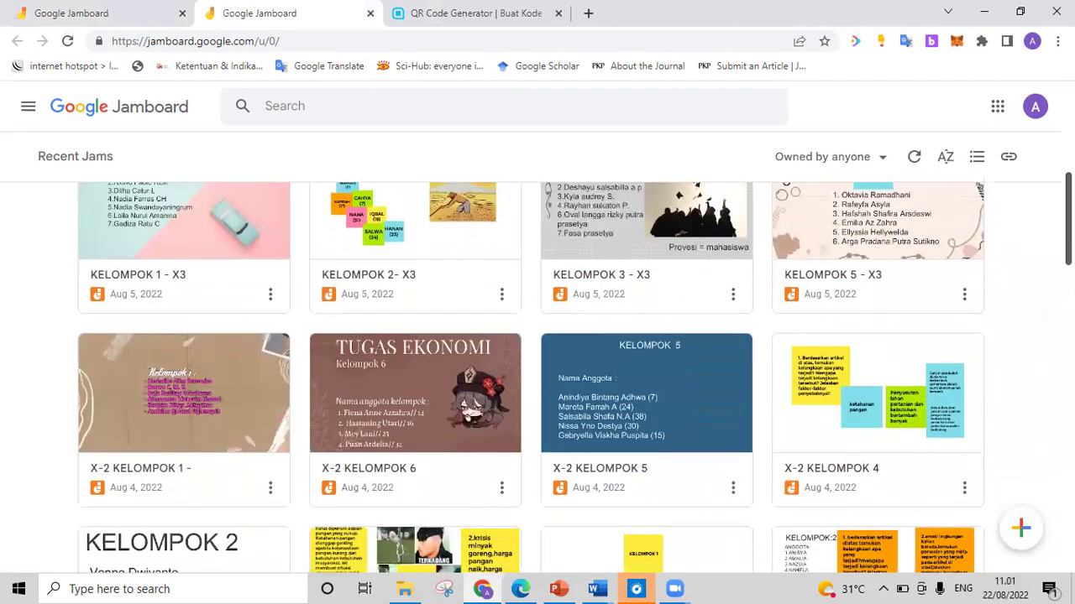
scroll(537, 378, "up", 2)
scroll(538, 377, "down", 1)
scroll(537, 378, "up", 1)
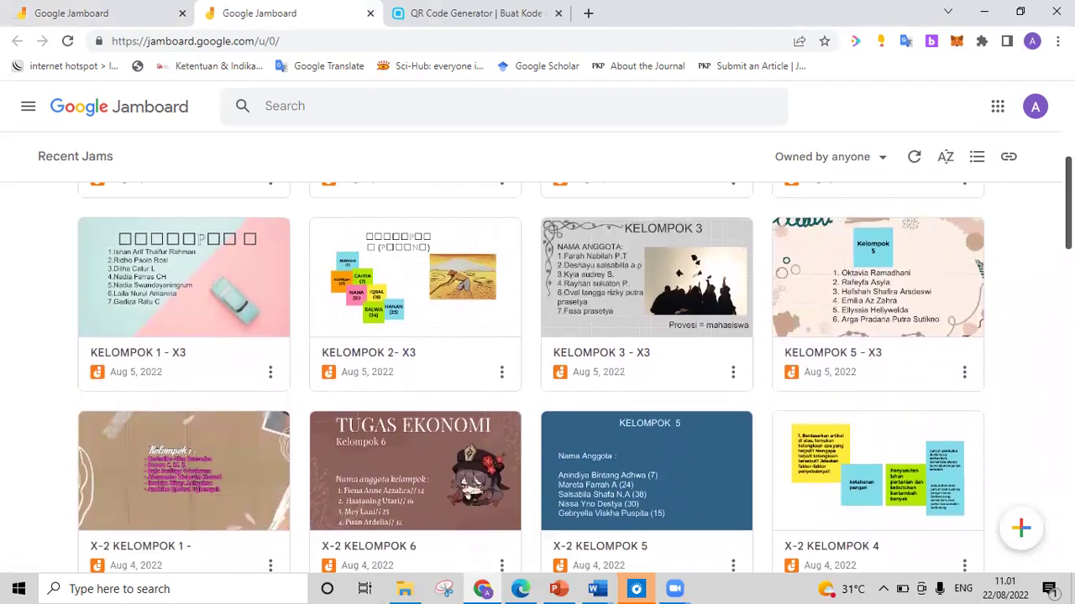
scroll(538, 377, "down", 1)
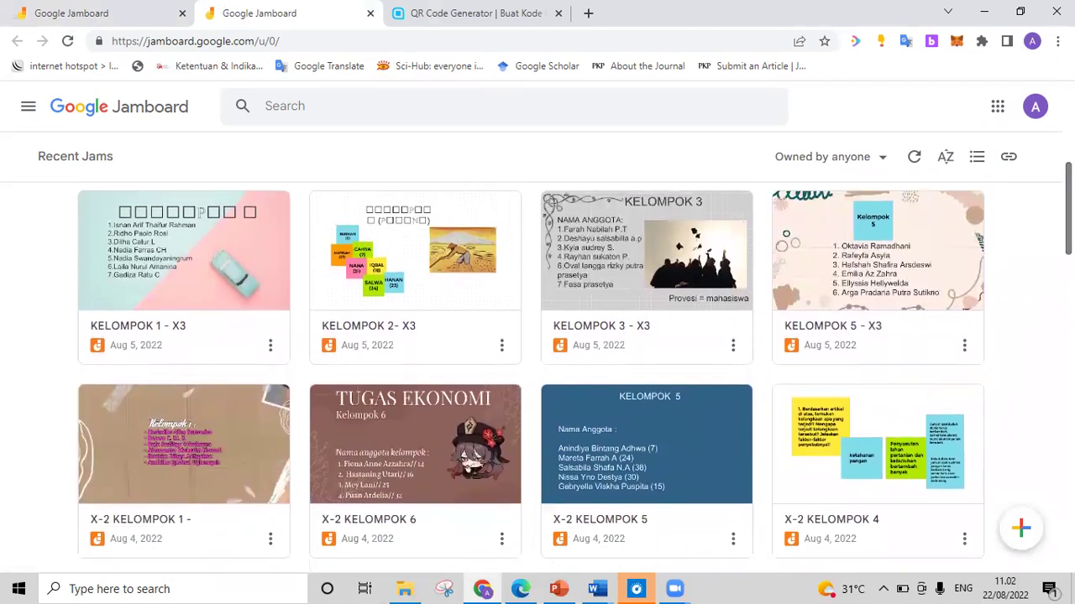
scroll(537, 377, "up", 1)
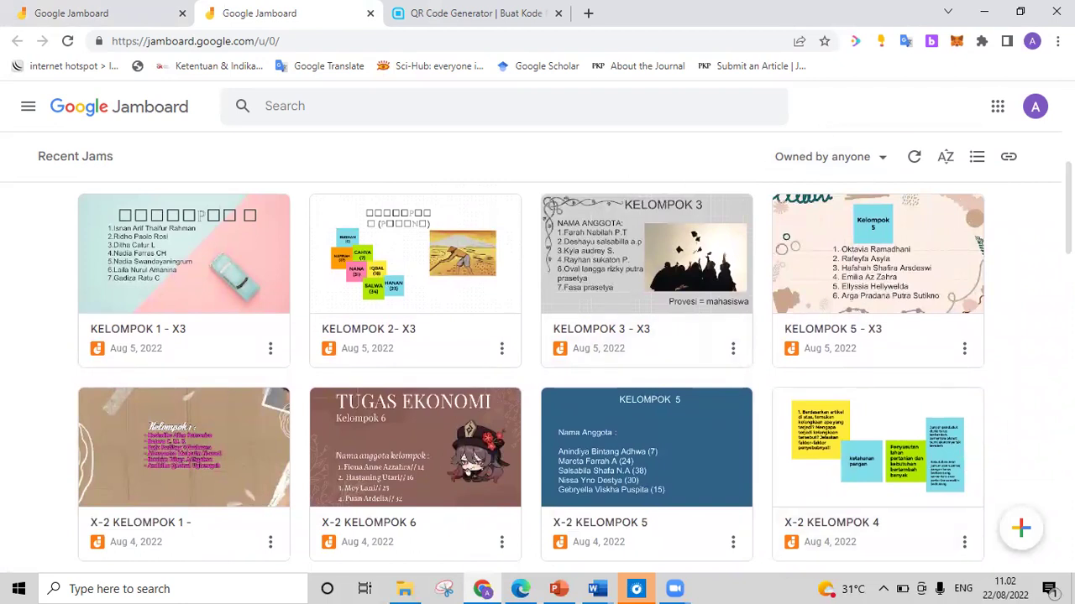
- Create a new Jam and rename it "X-2 | KELOMPOK 1"
left_click(1021, 531)
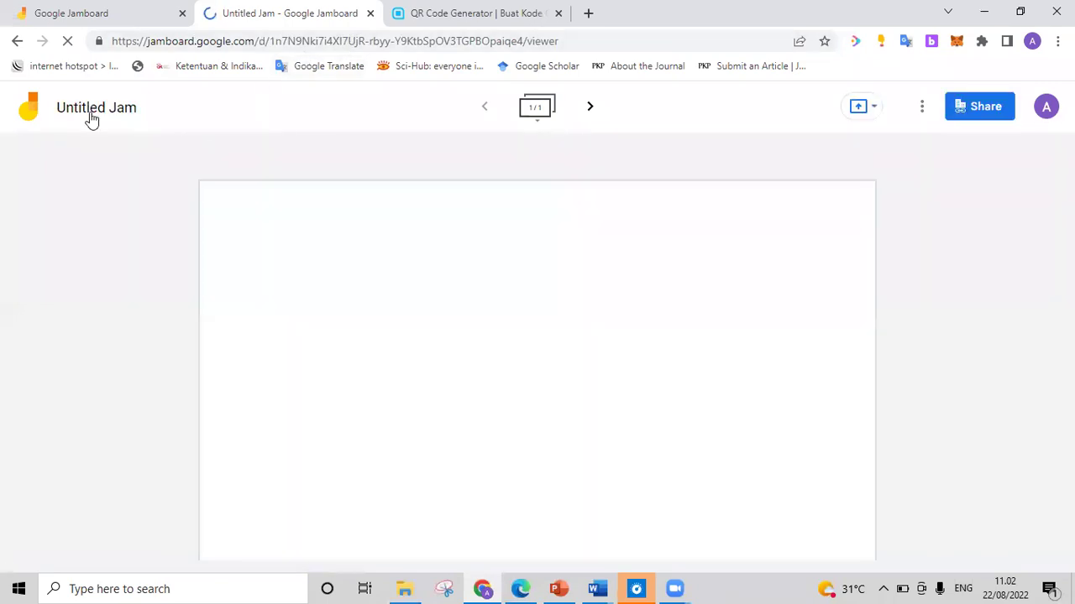
left_click(90, 110)
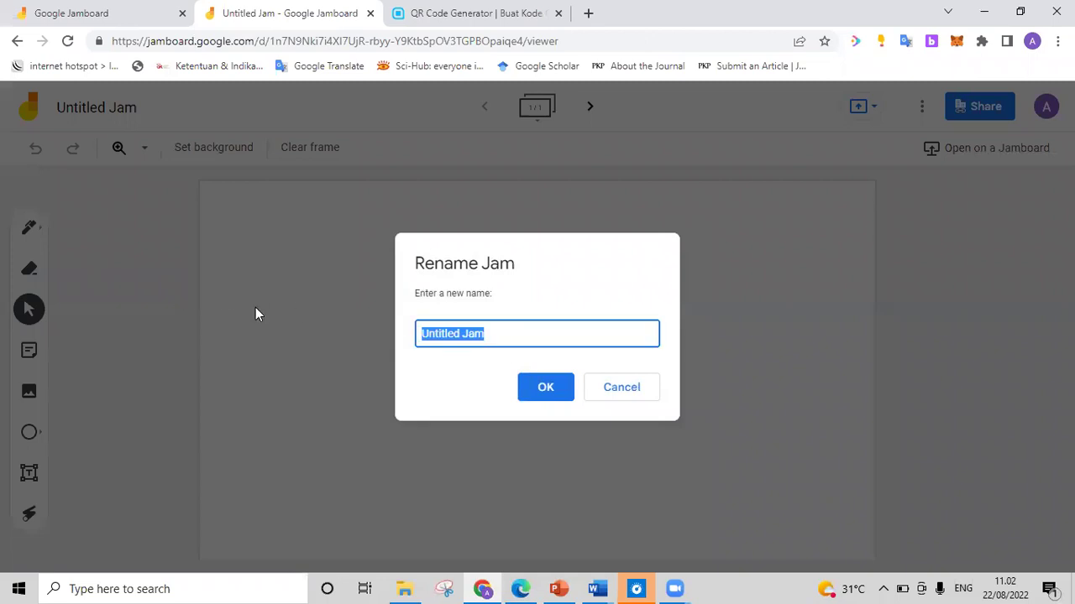
type("X-2")
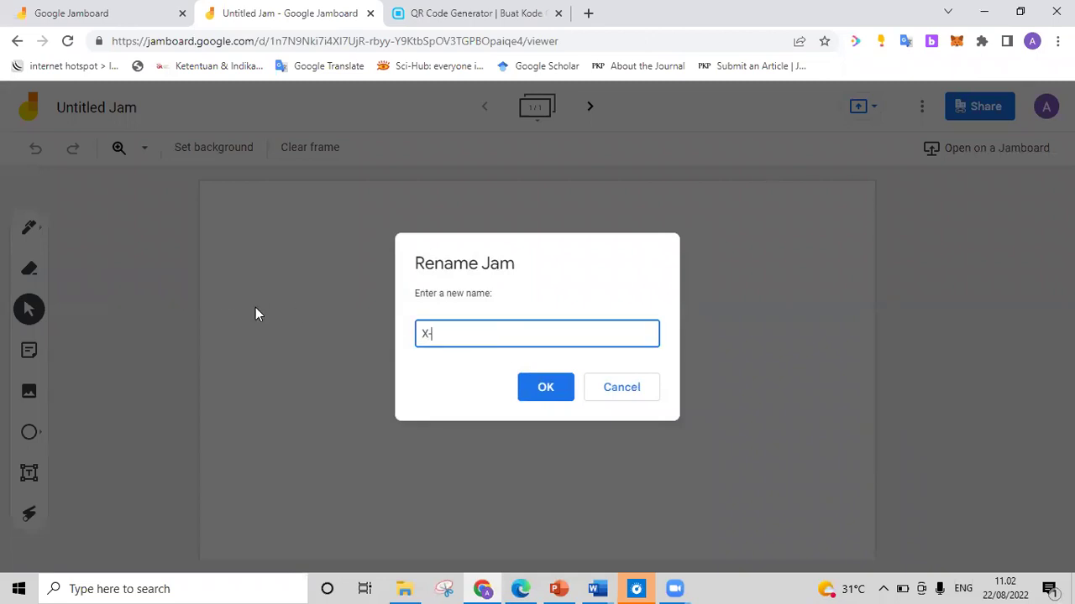
type(" | KELOMPOK 1")
left_click(556, 391)
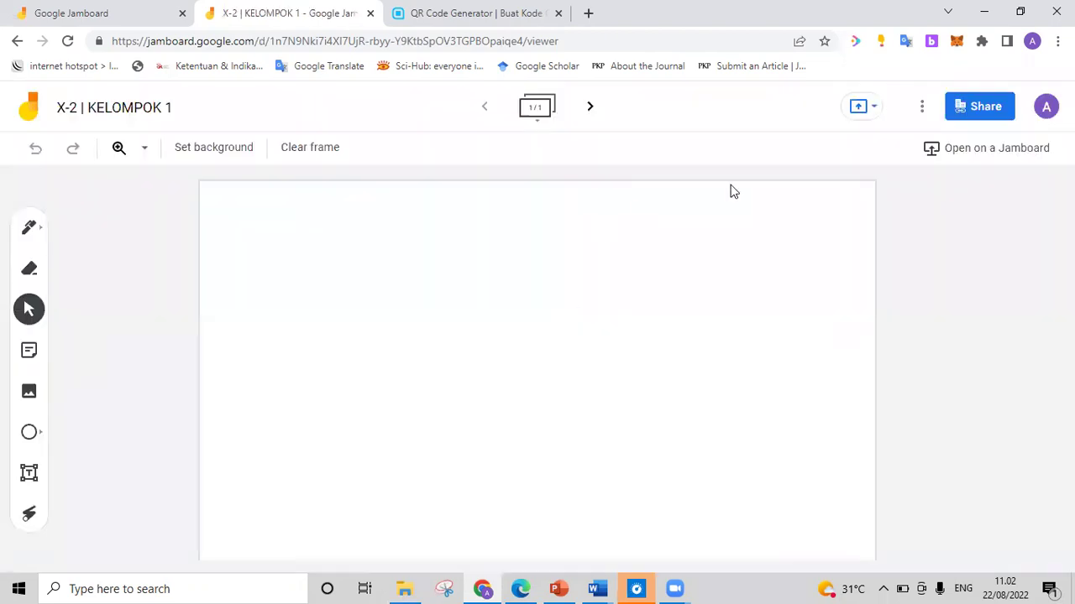
- Share the Jam with anyone who has the link and give them the Editor role
left_click(988, 112)
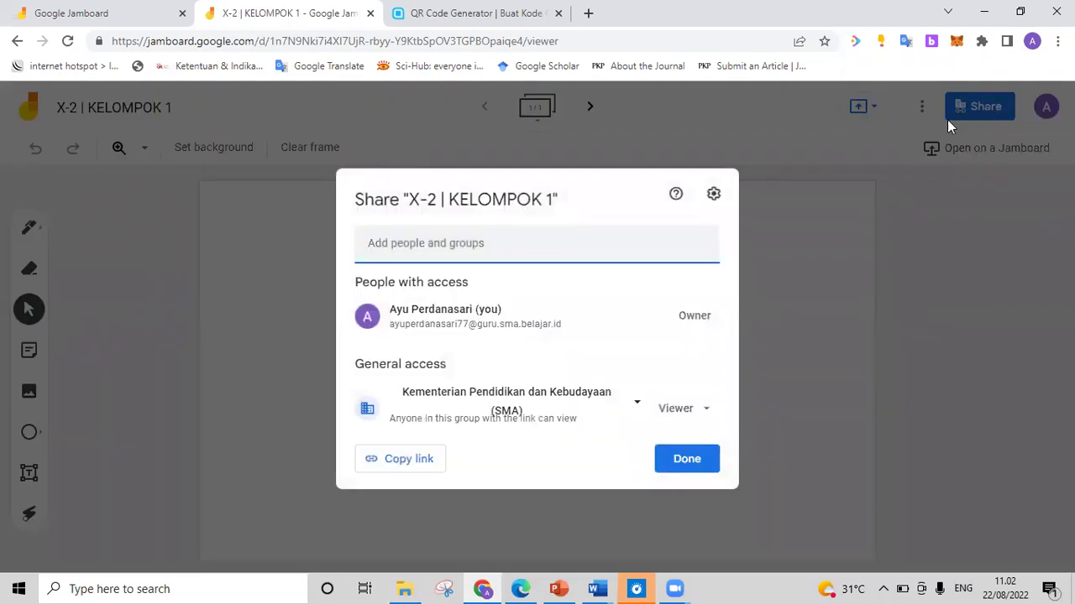
left_click(538, 403)
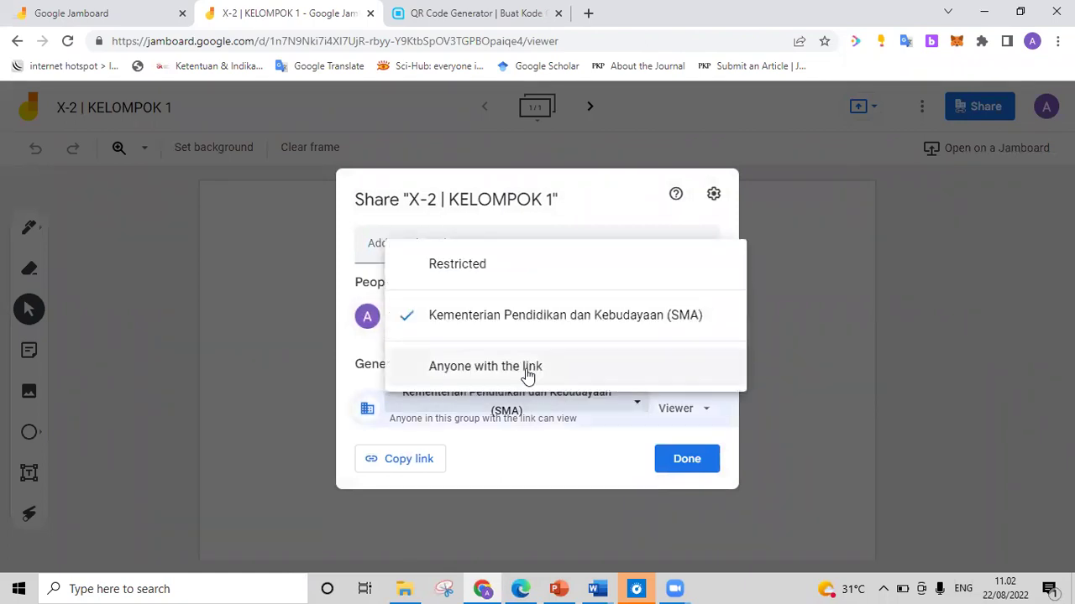
left_click(527, 375)
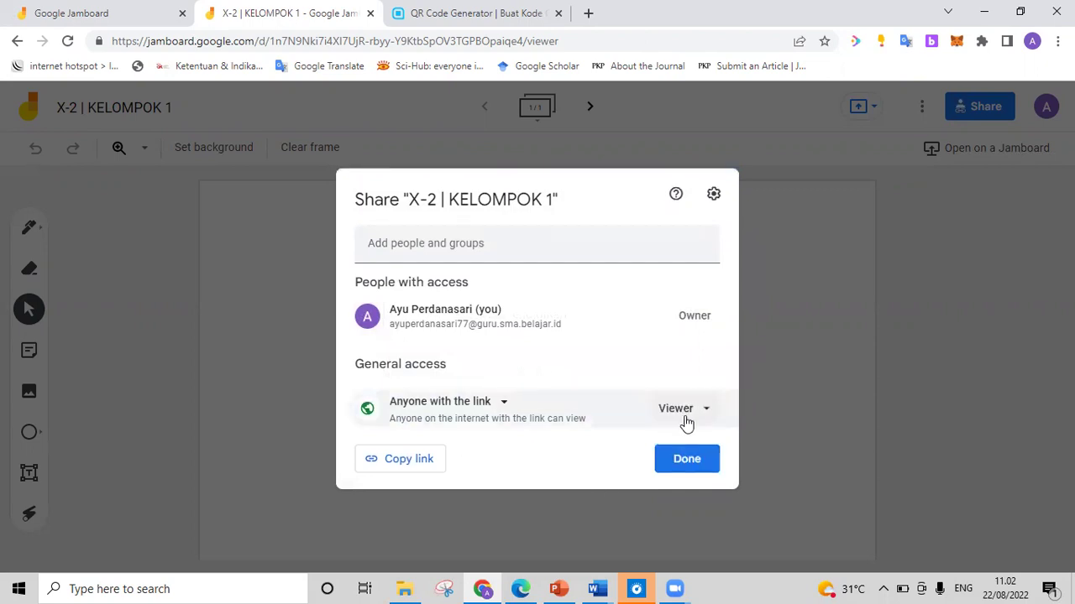
left_click(686, 423)
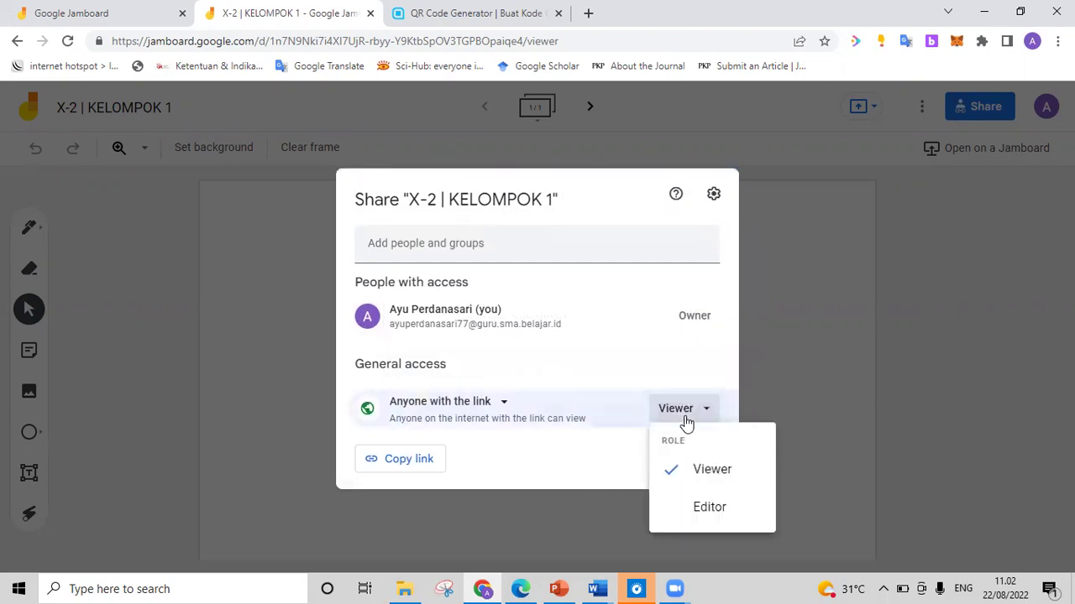
left_click(691, 505)
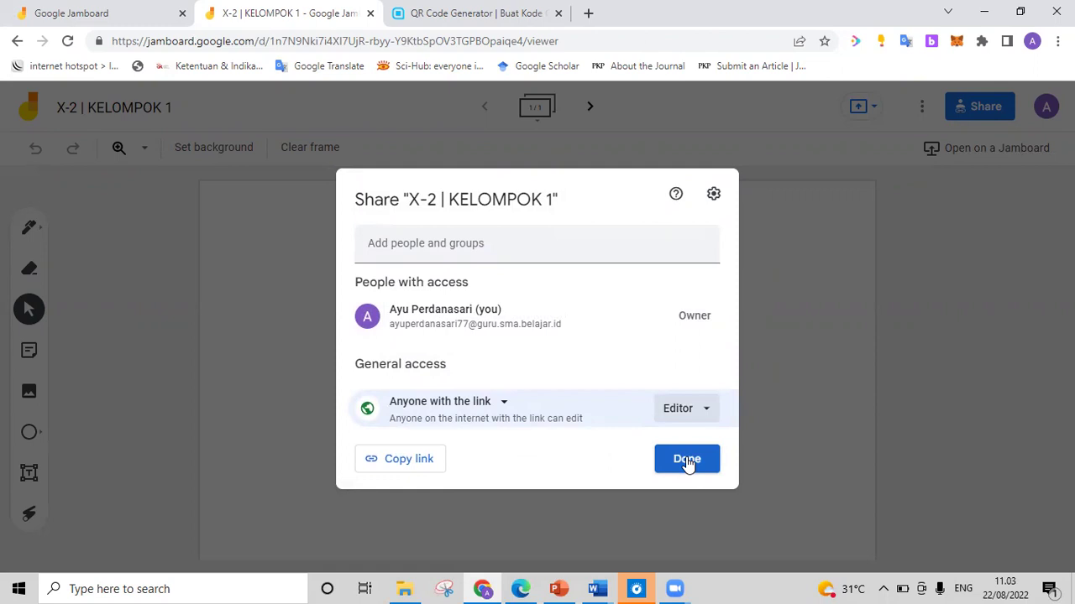
left_click(687, 460)
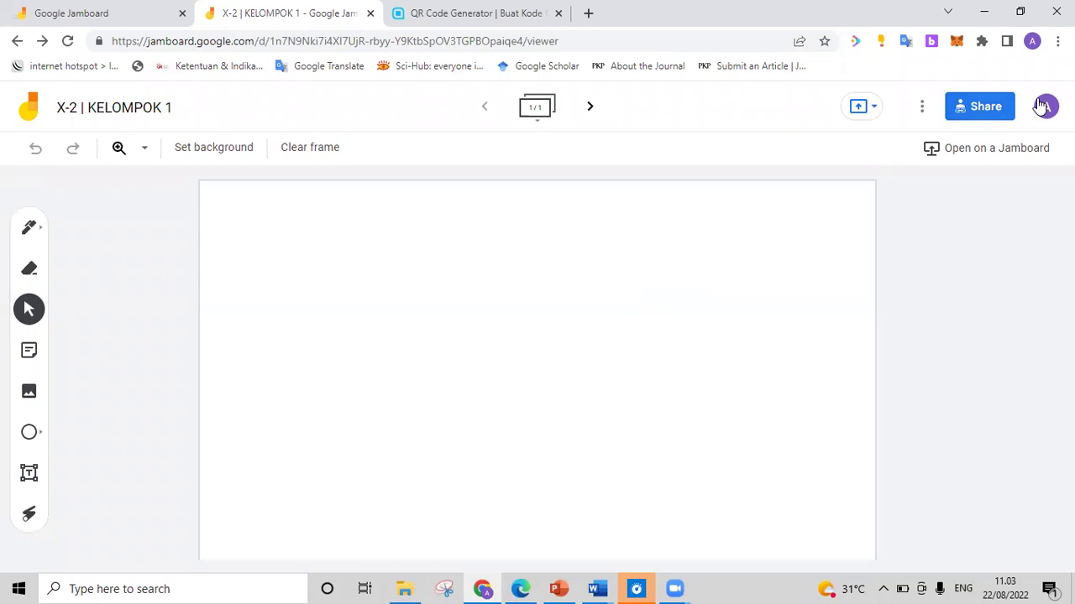
- Review the role options available for link access in the Jam's sharing settings
left_click(976, 109)
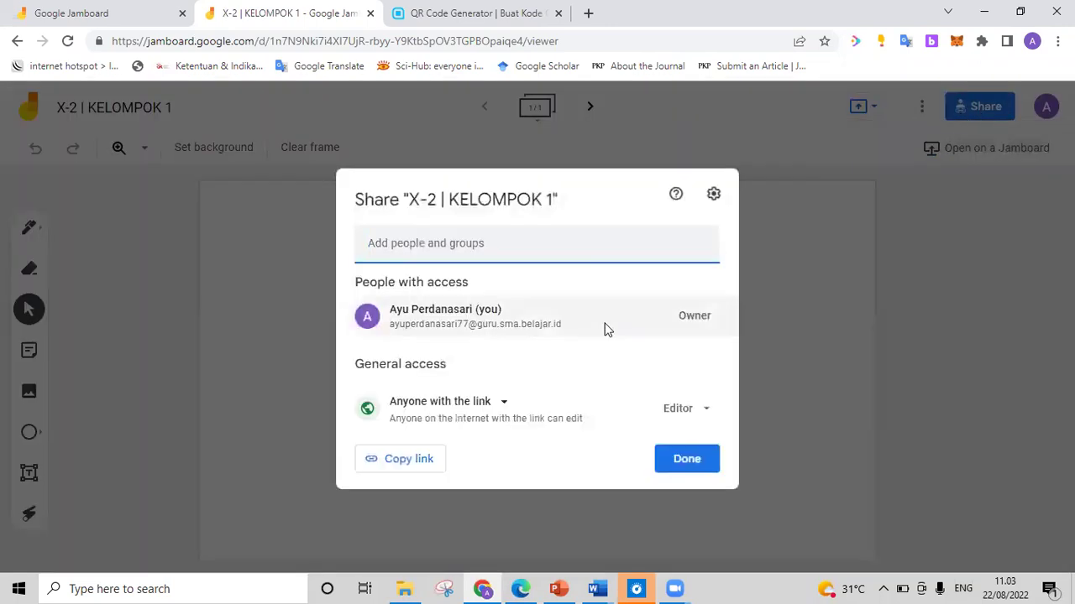
left_click(677, 412)
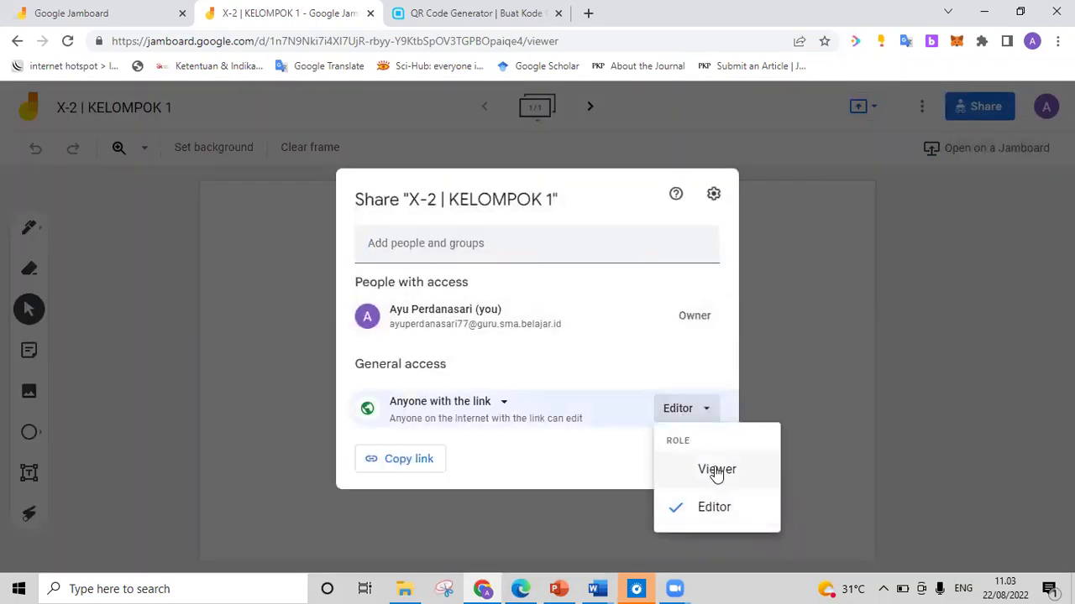
left_click(807, 463)
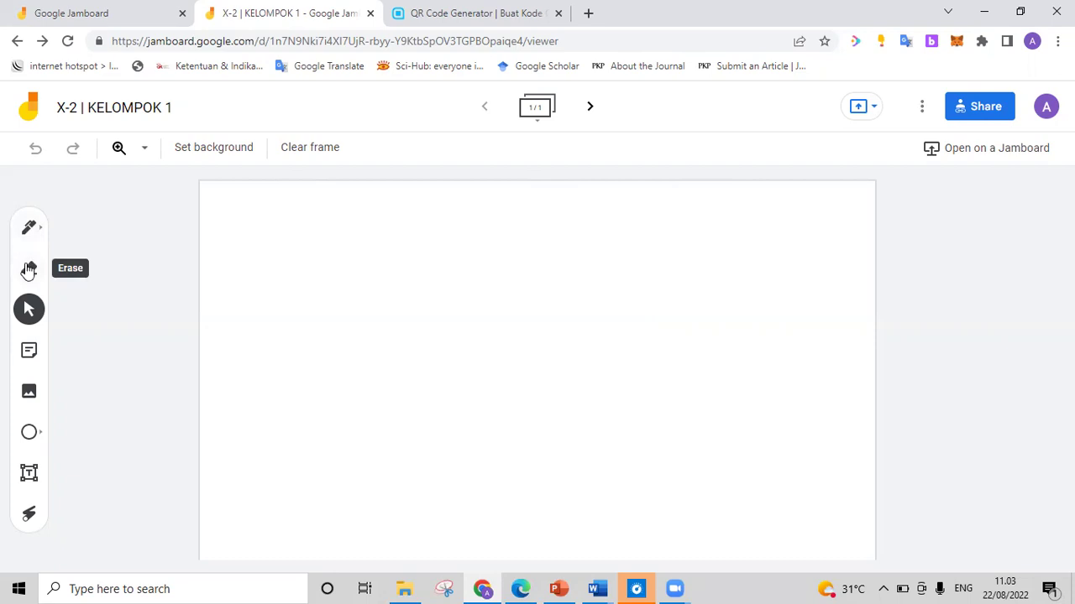
- Add a yellow sticky note reading "EKONOMI" and place it in the upper-left area of the frame
left_click(29, 353)
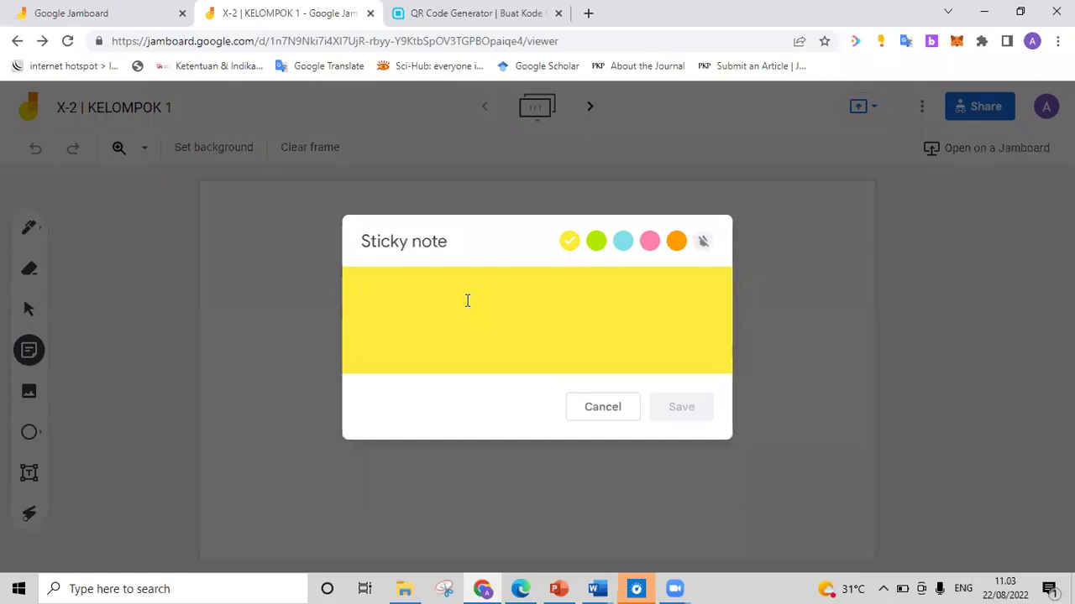
type("EKONOMI")
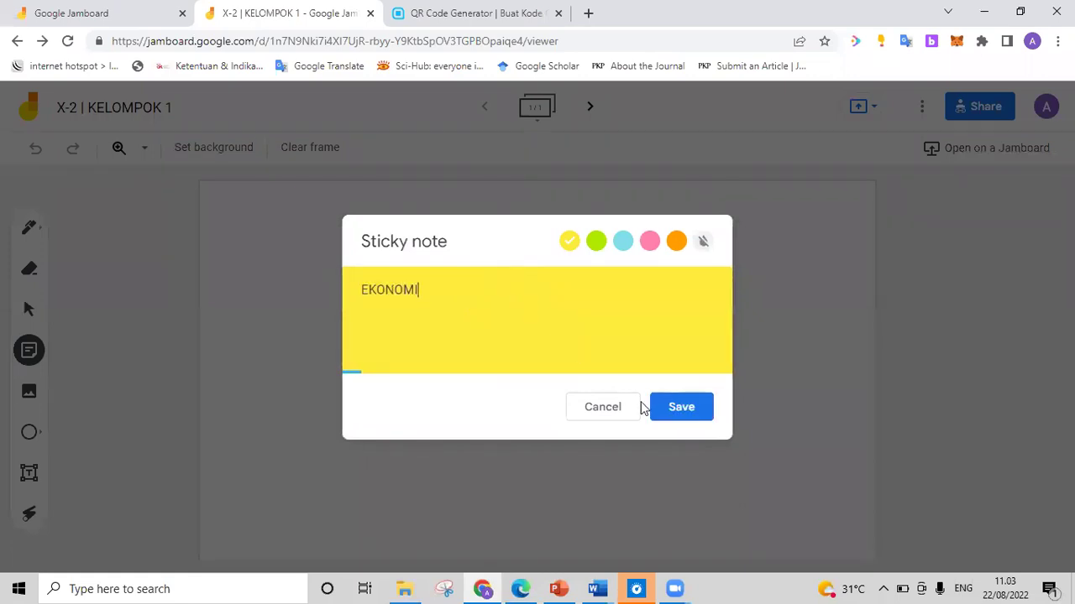
left_click(596, 241)
left_click(622, 242)
left_click(570, 241)
left_click(682, 406)
left_click(606, 410)
left_click_drag(331, 243, 356, 318)
left_click(375, 342)
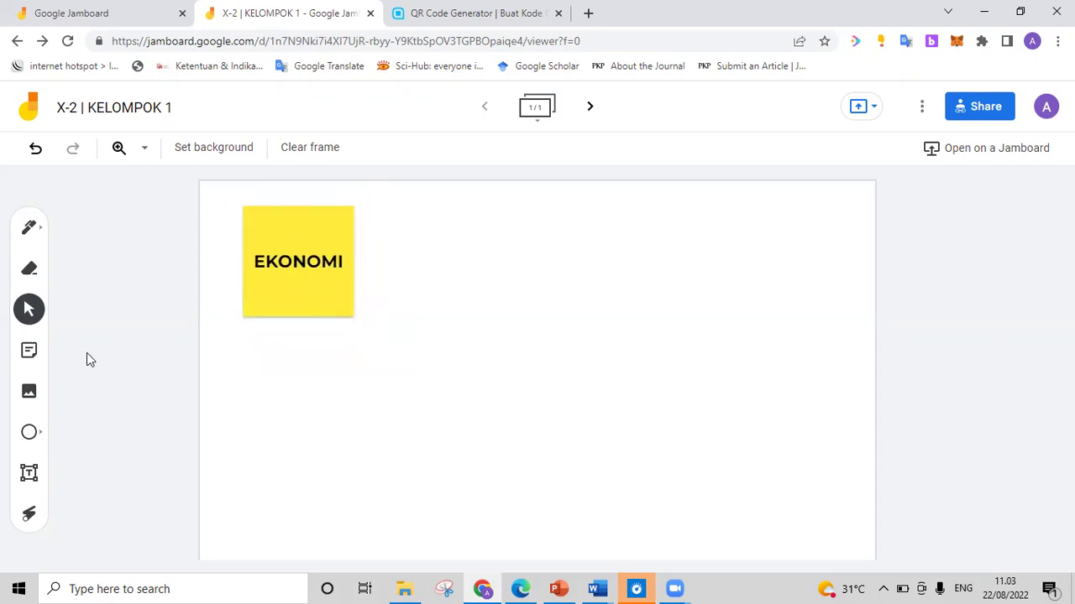
- Examine the sources for adding an image, including Google Image Search and Google Drive, without inserting a file
left_click(29, 395)
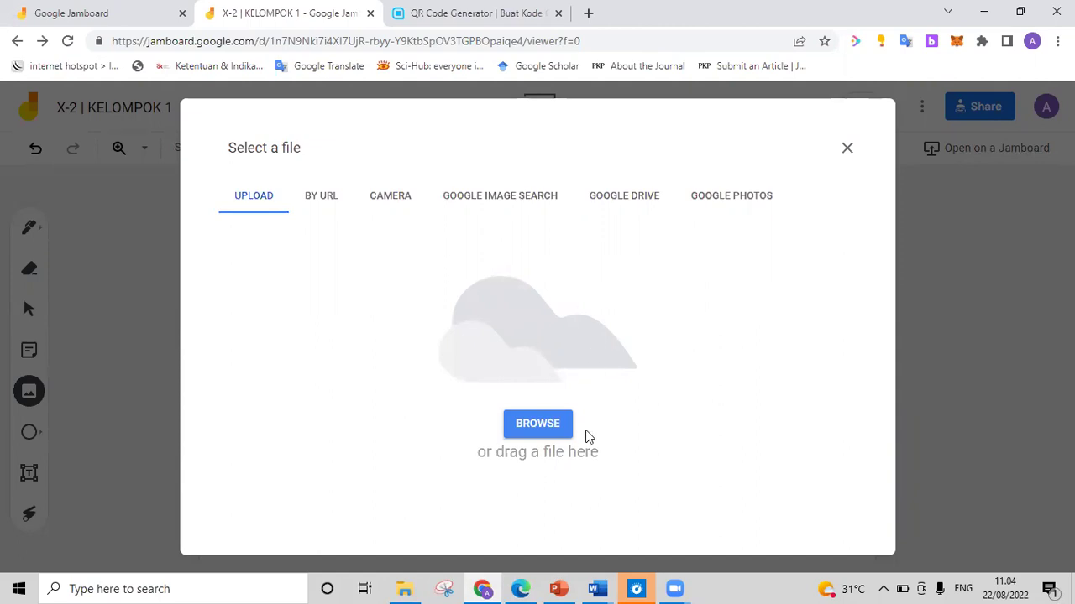
left_click(473, 195)
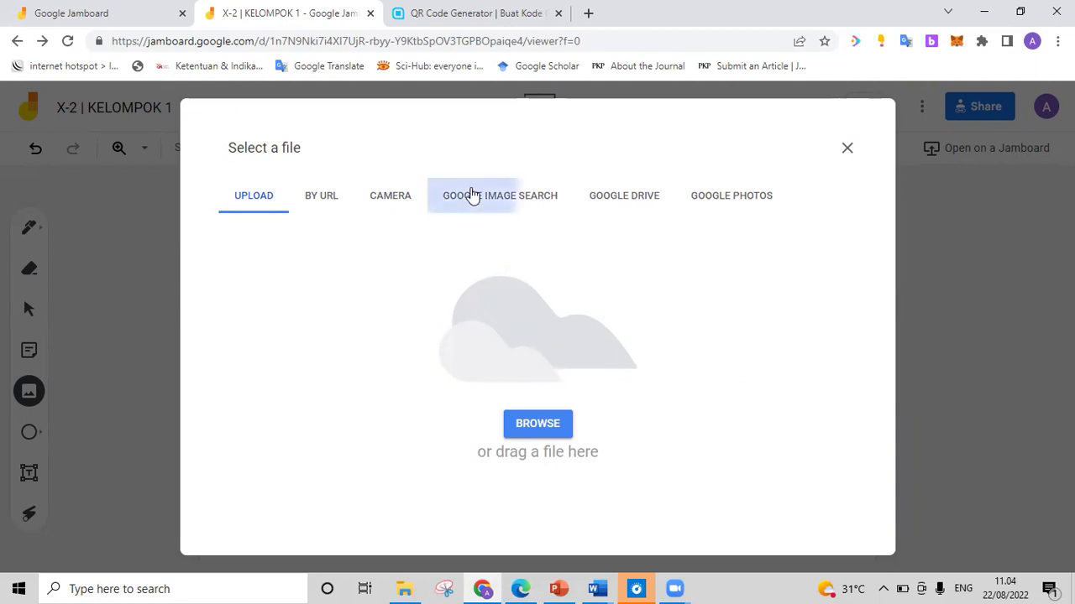
left_click(630, 213)
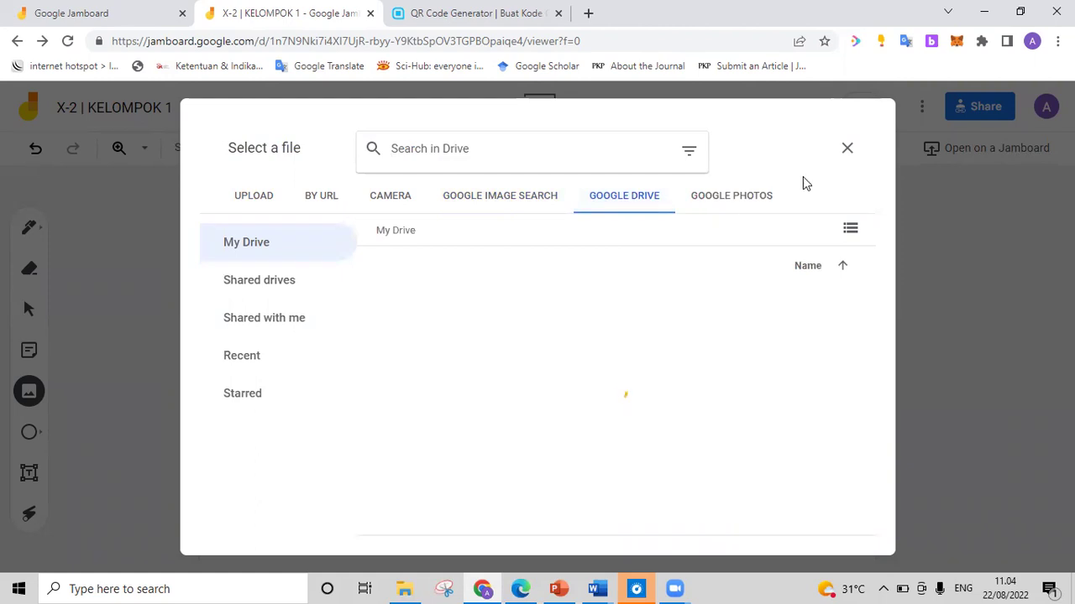
left_click(843, 161)
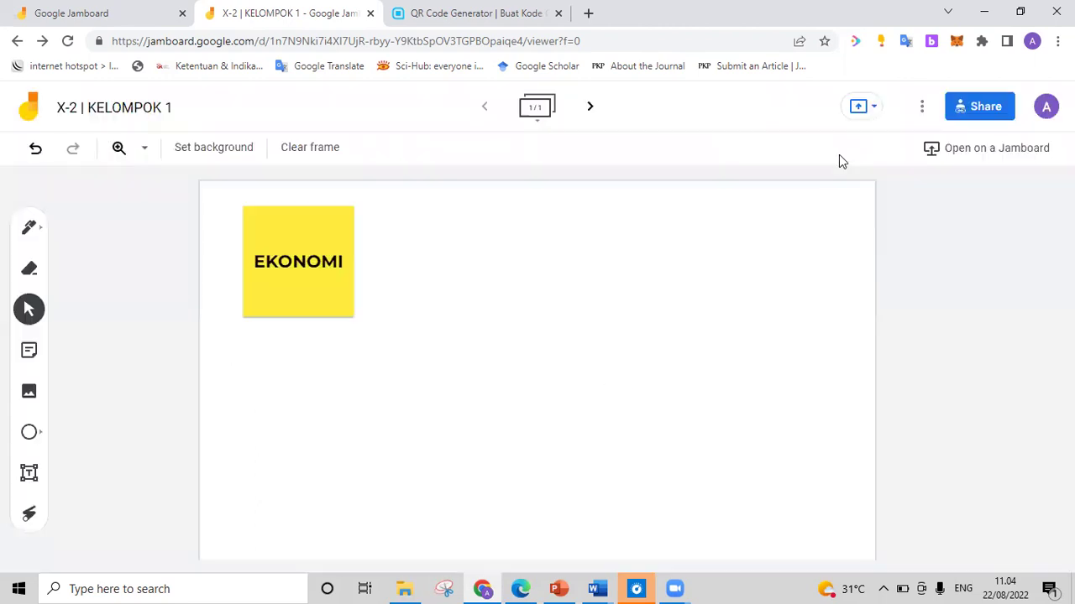
- Draw a small circle near the middle of the frame and delete it again
left_click(29, 436)
mouse_move(495, 326)
left_mouse_down()
mouse_move(574, 417)
mouse_move(576, 398)
mouse_move(540, 372)
left_mouse_up()
left_click(552, 310)
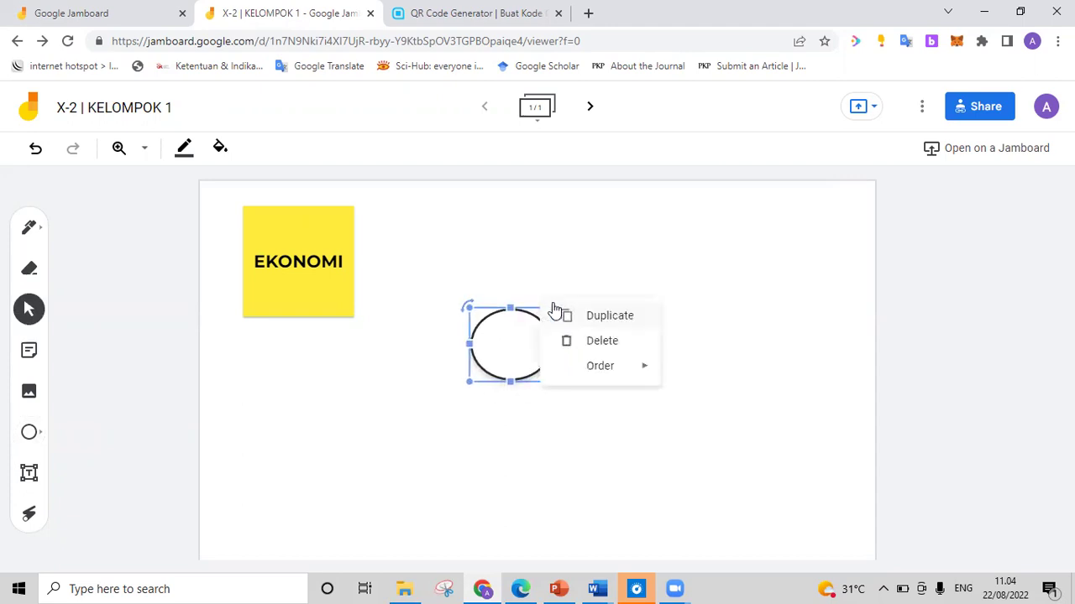
left_click(612, 351)
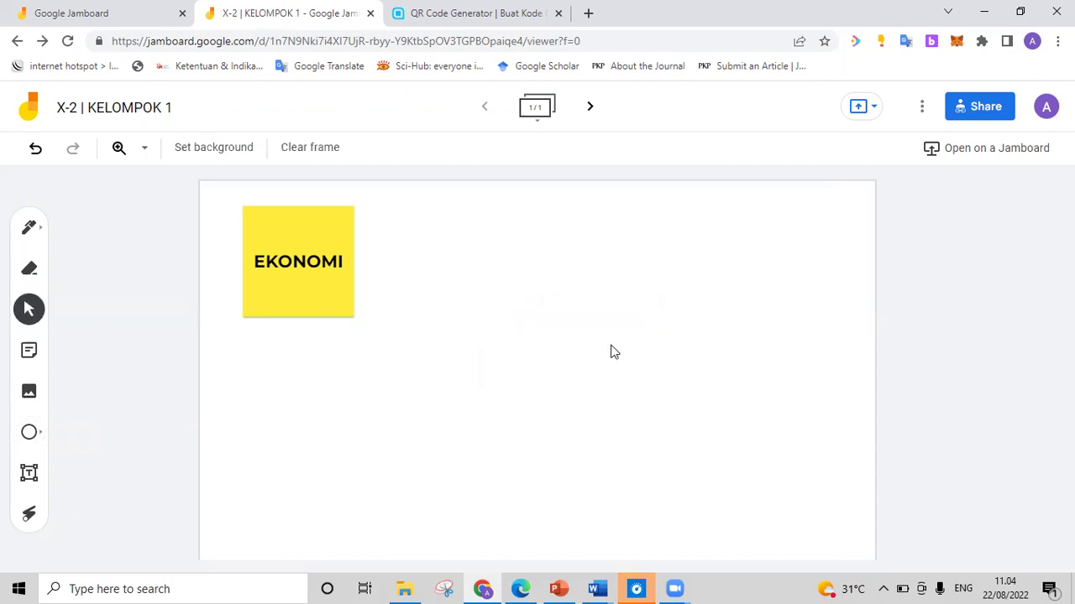
- Add a text box reading "KELOMPOK 1" to the right of the EKONOMI sticky note
left_click(28, 477)
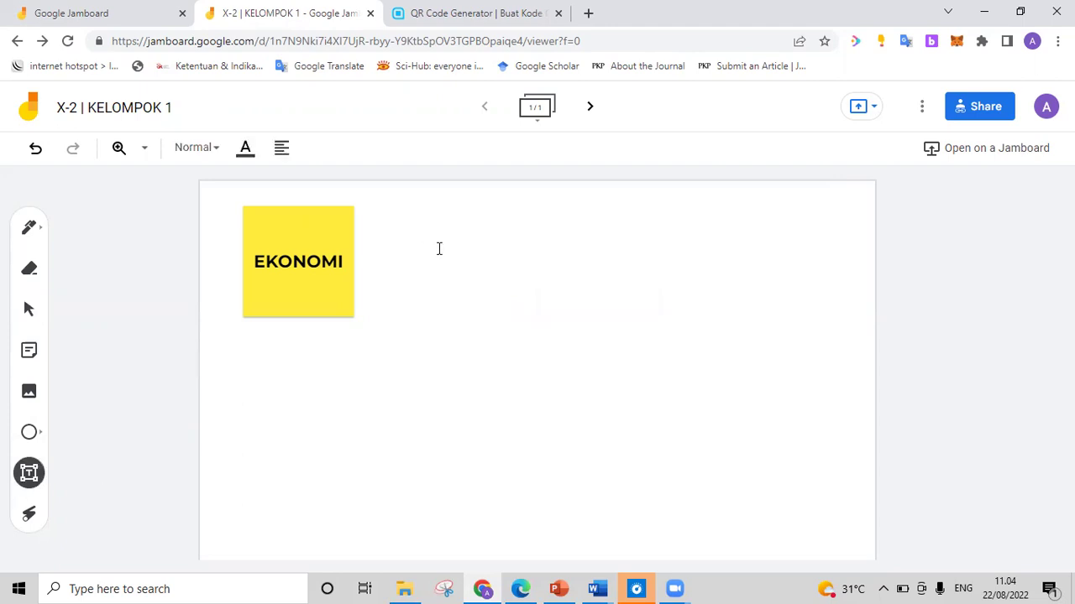
left_click(574, 247)
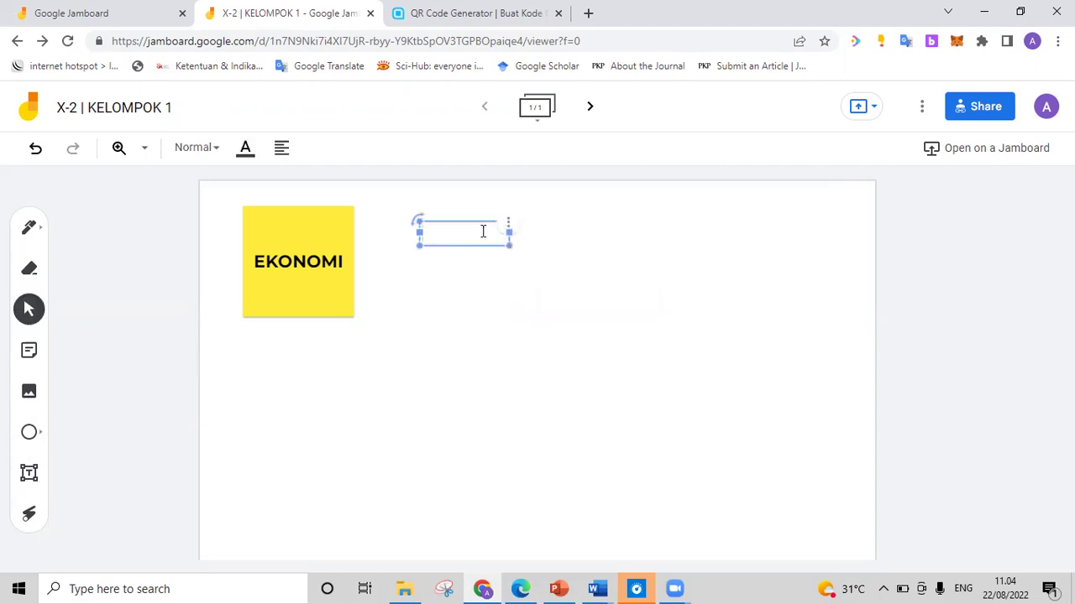
type("KELOMPOK 1")
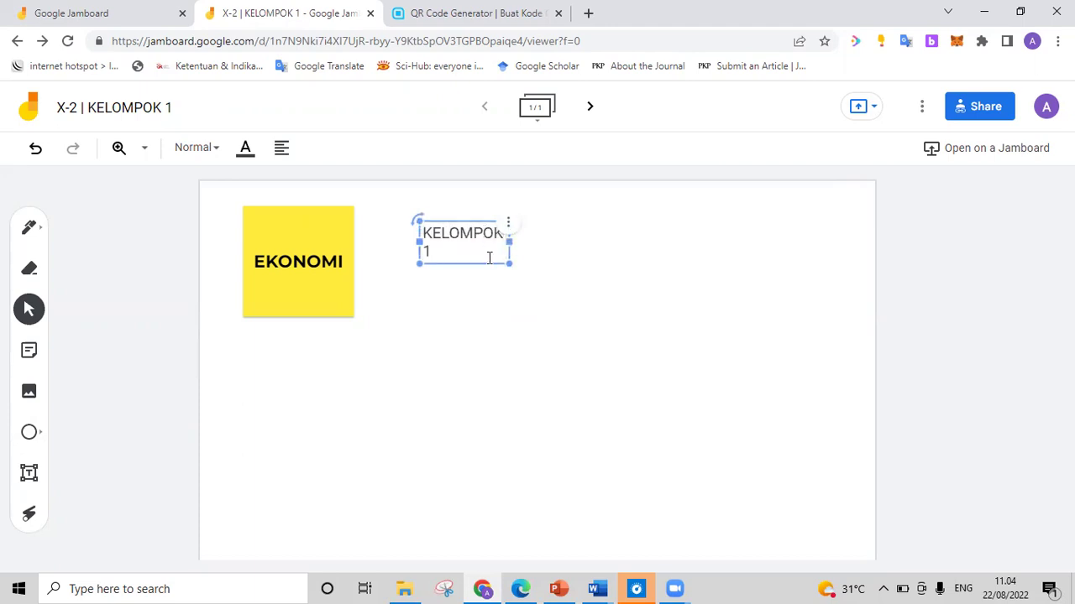
- Widen the KELOMPOK 1 text box so its text fits on one line, and centre-align the text
left_click_drag(509, 241, 600, 233)
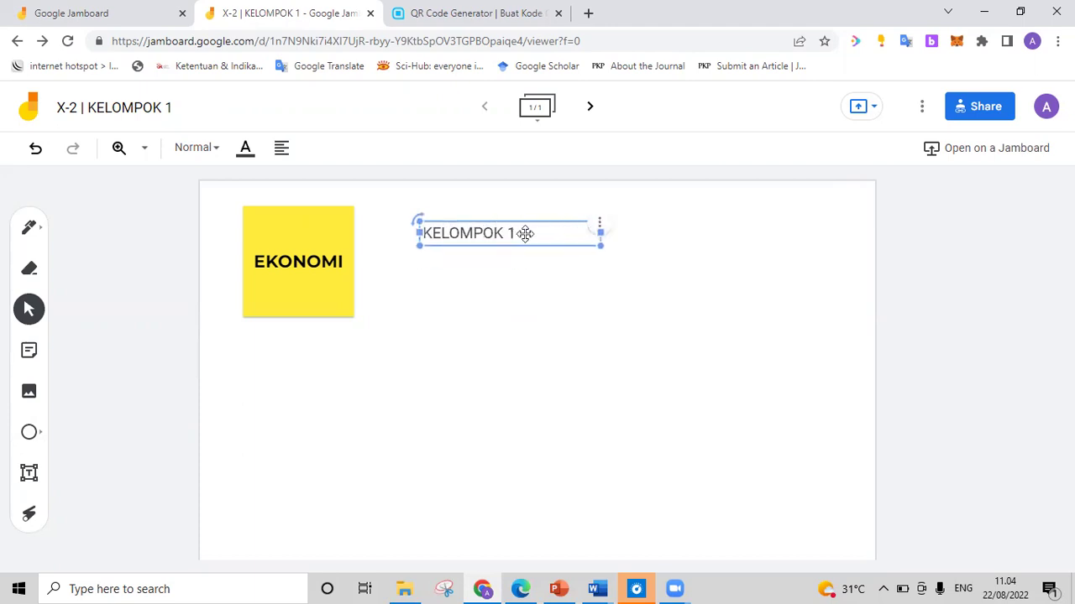
left_click(283, 148)
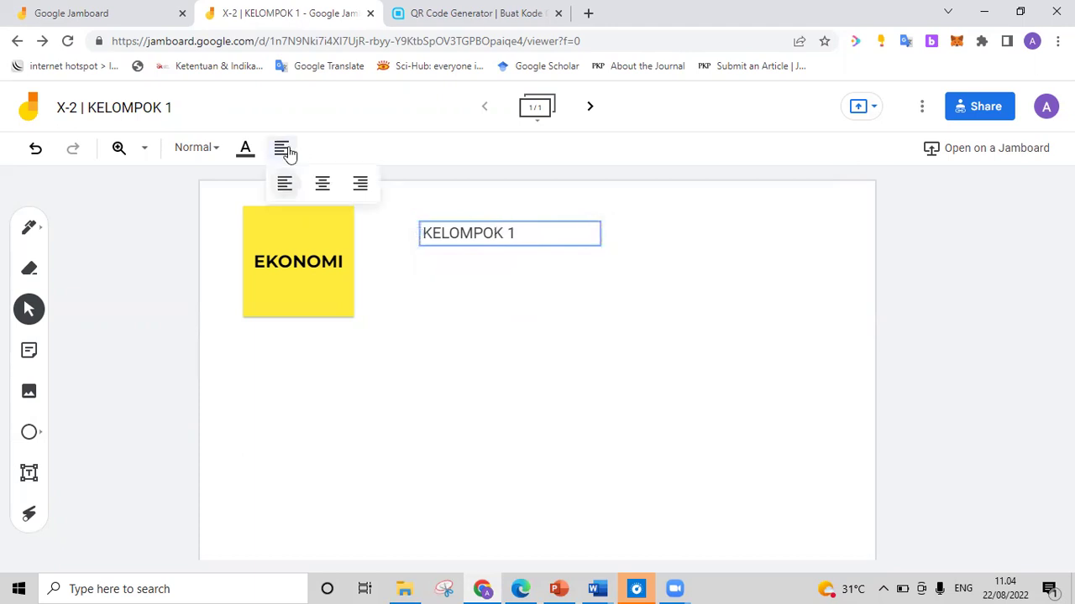
left_click(320, 184)
left_click(577, 253)
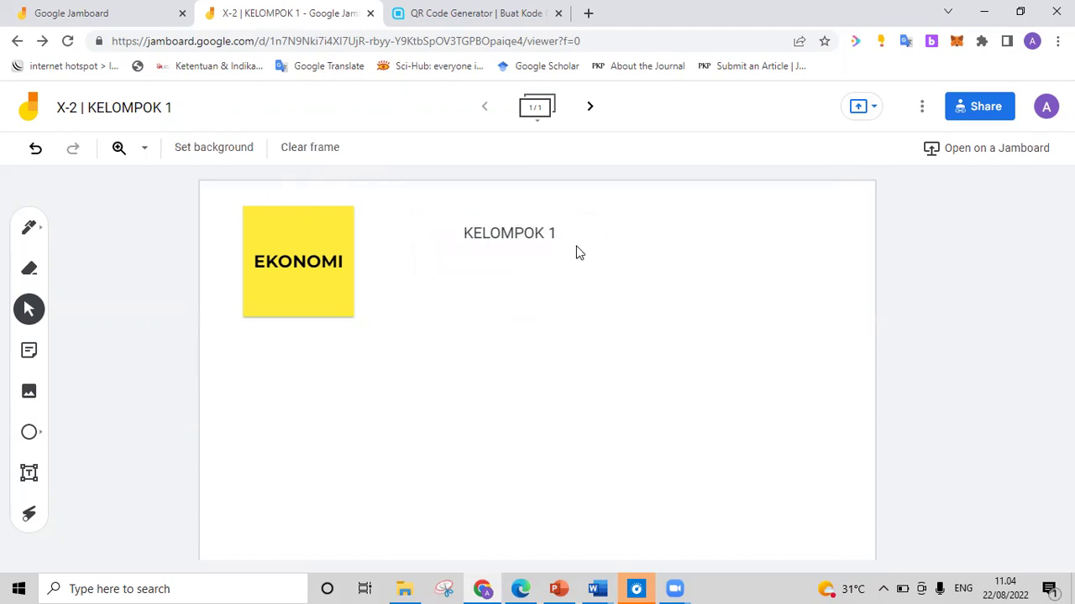
- Move the KELOMPOK 1 text to the upper middle of the frame and the EKONOMI sticky note further down
left_click_drag(548, 243, 582, 244)
left_click_drag(348, 244, 347, 325)
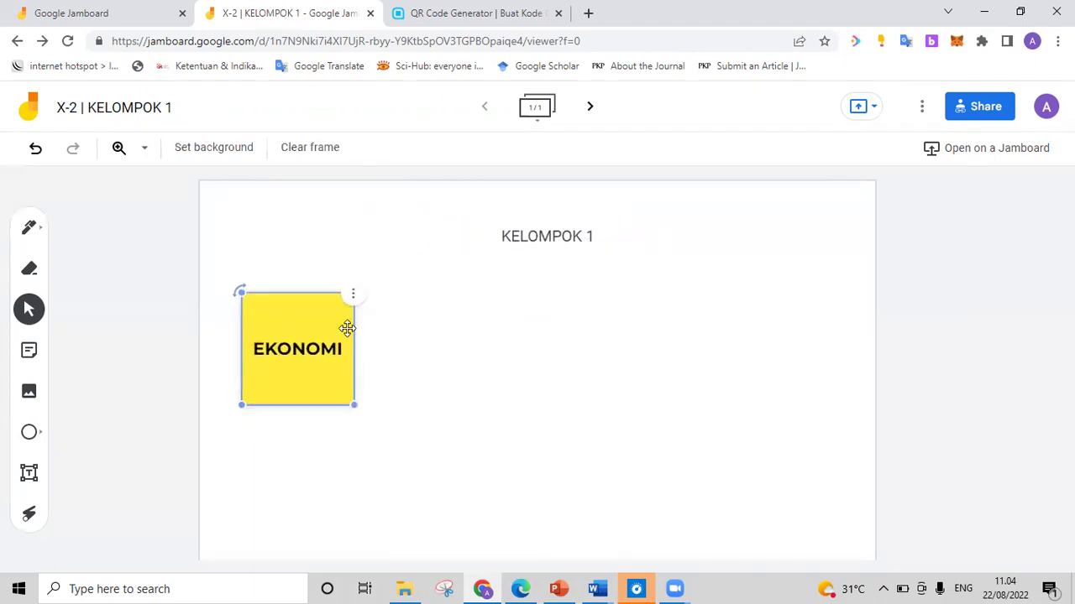
key("Escape")
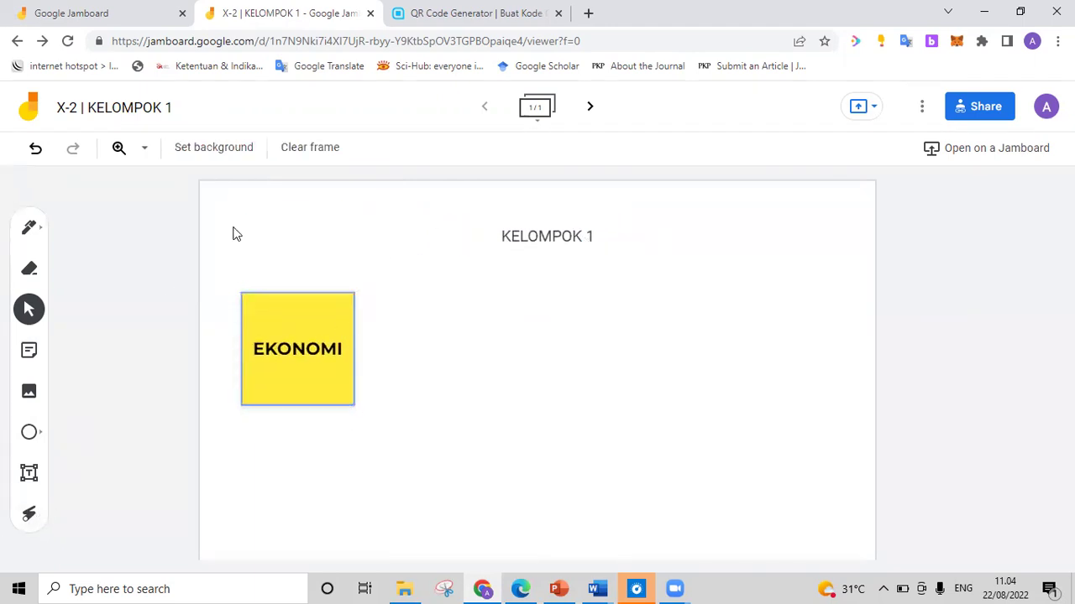
- Try the laser on the EKONOMI sticky note and undo the last moves of the note and the KELOMPOK 1 text
left_click(29, 515)
left_click_drag(290, 331, 319, 360)
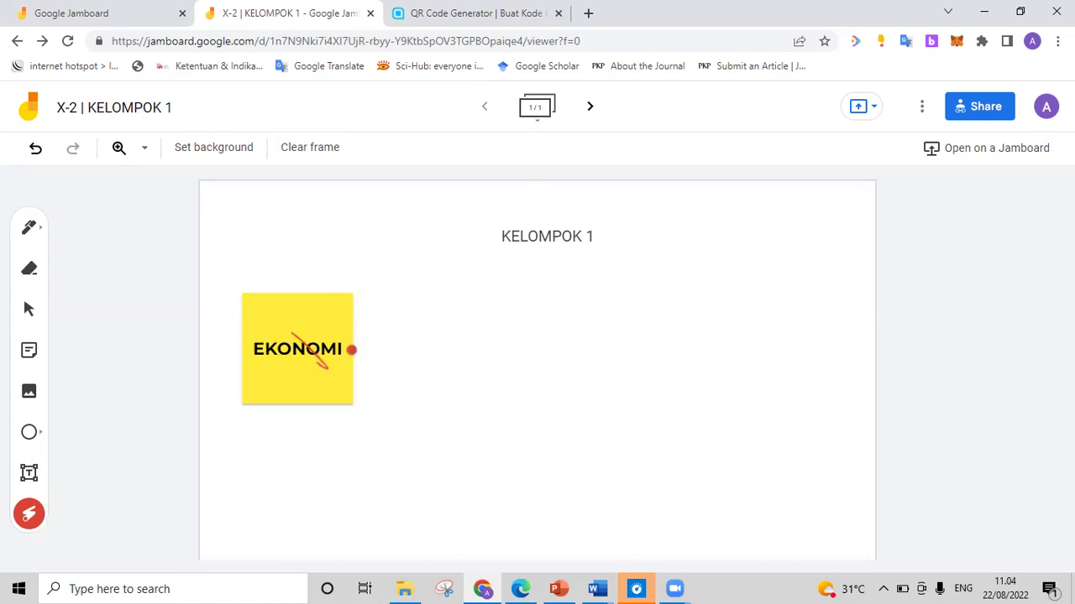
key("ctrl+z")
left_click(29, 514)
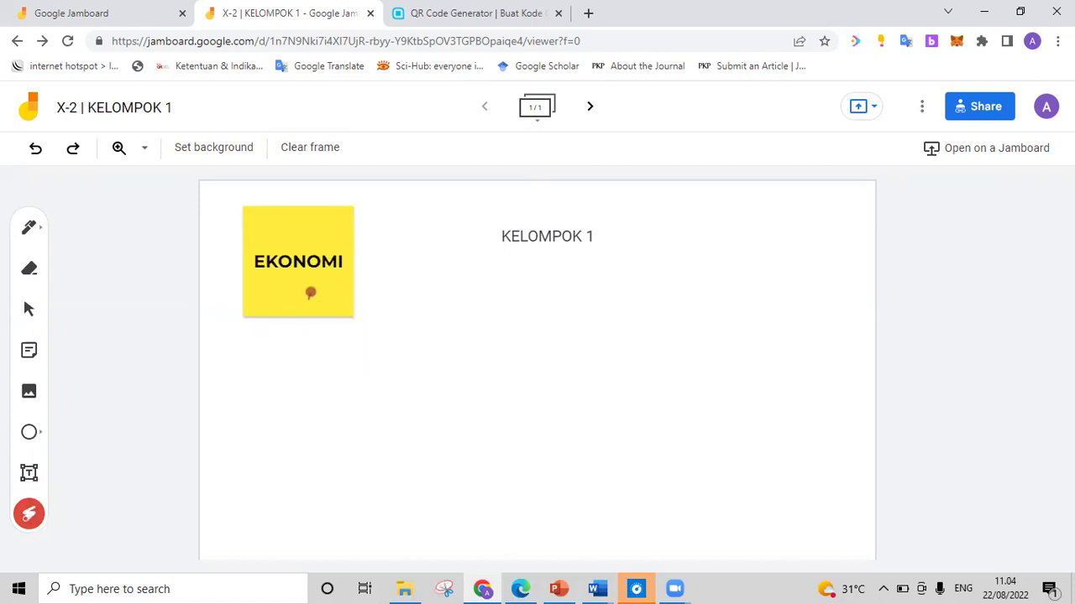
key("ctrl+z")
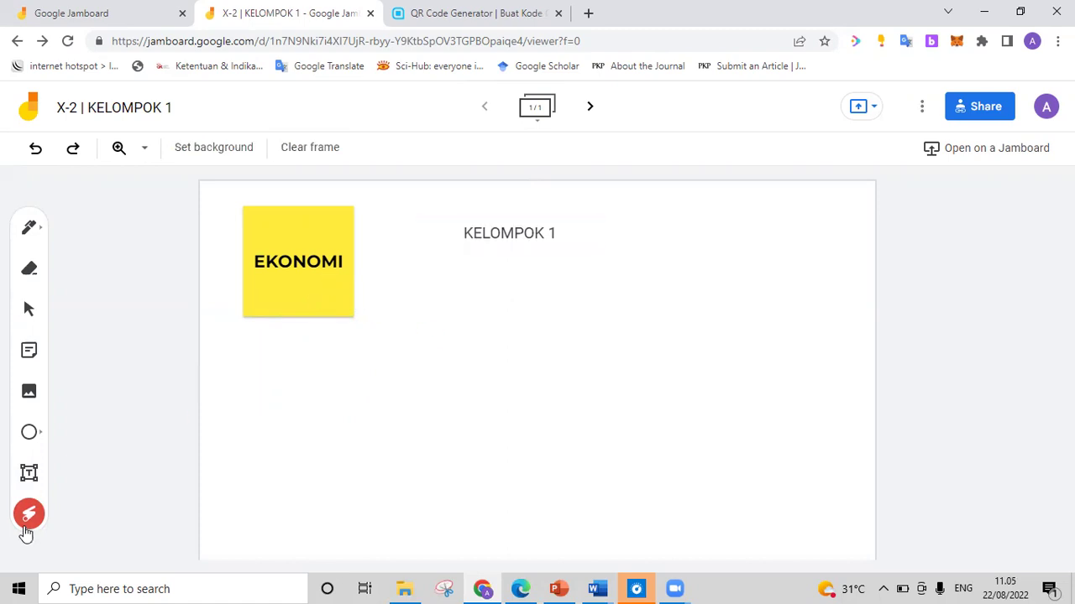
left_click(29, 474)
left_click_drag(328, 294, 411, 304)
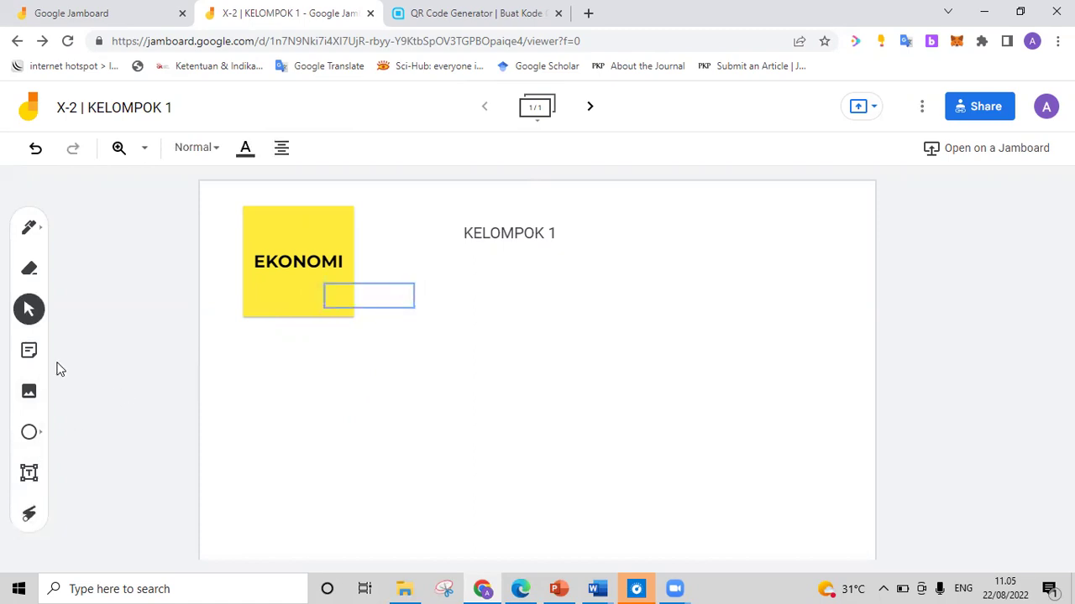
left_click(441, 342)
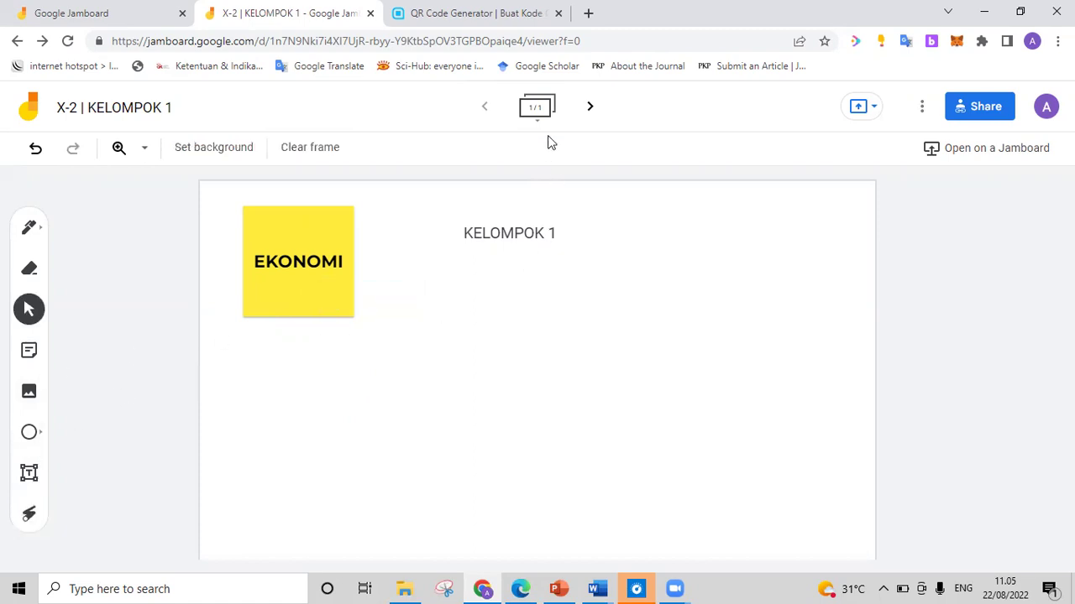
- Add a second blank frame, then return to the first frame and move the EKONOMI sticky note below the KELOMPOK 1 heading's level
left_click(588, 109)
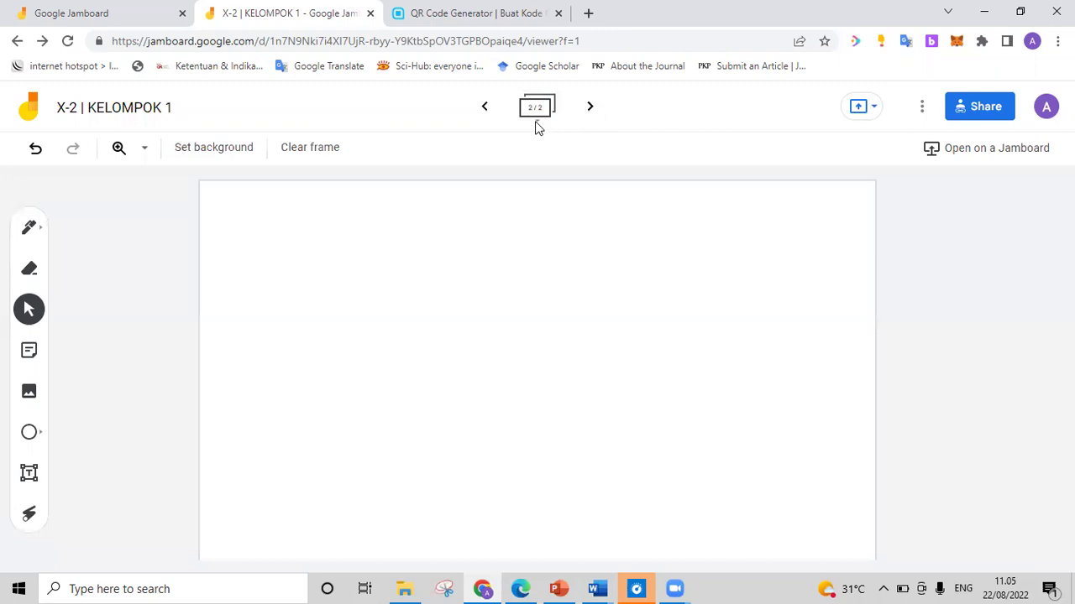
left_click(483, 108)
left_click_drag(333, 233, 339, 296)
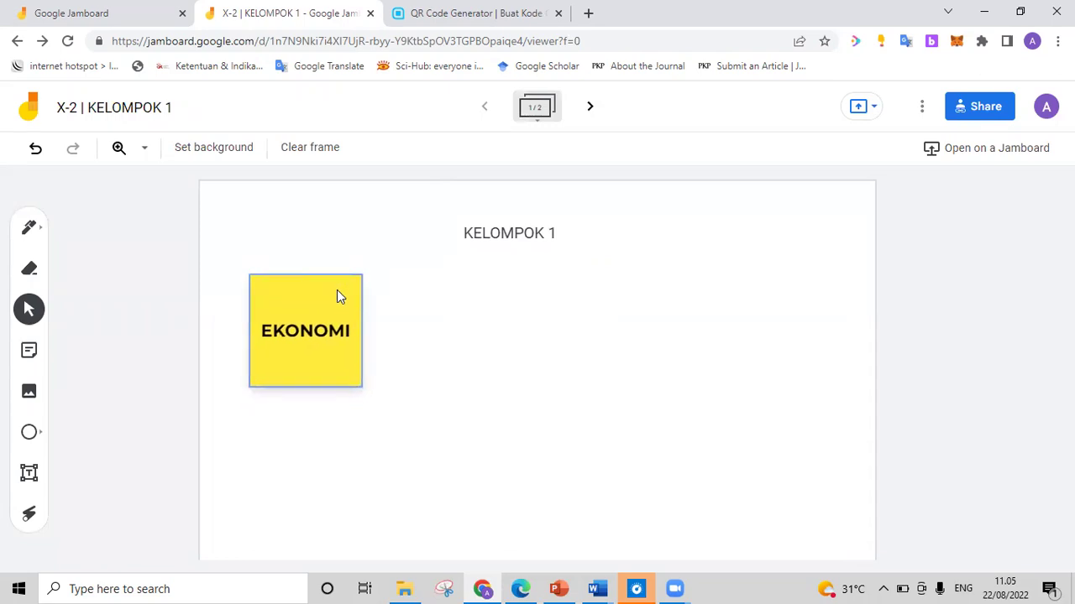